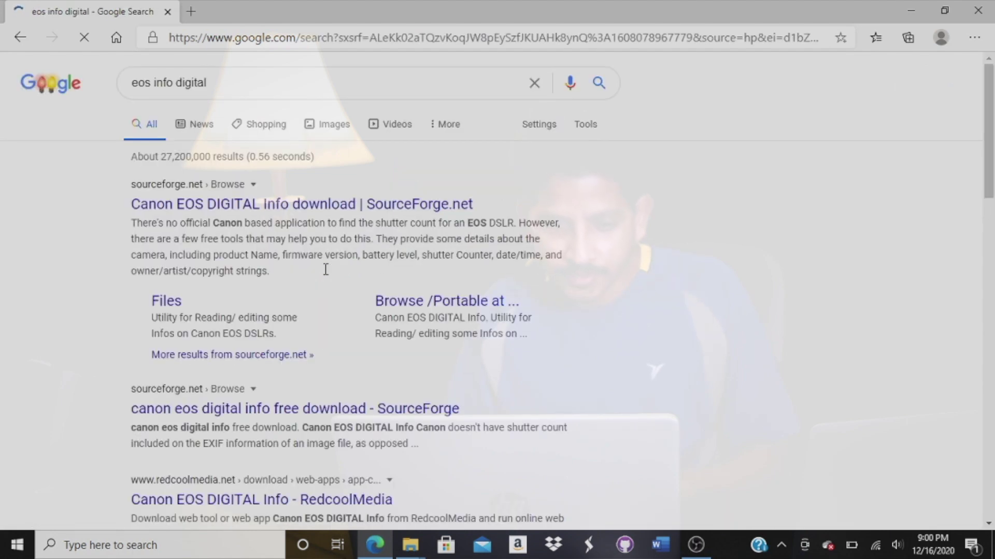
Open the Canon EOS DIGITAL Info SourceForge project page and download CanonEosDigitalInfo_v1.4_SDK_v2.14.zip
click(205, 211)
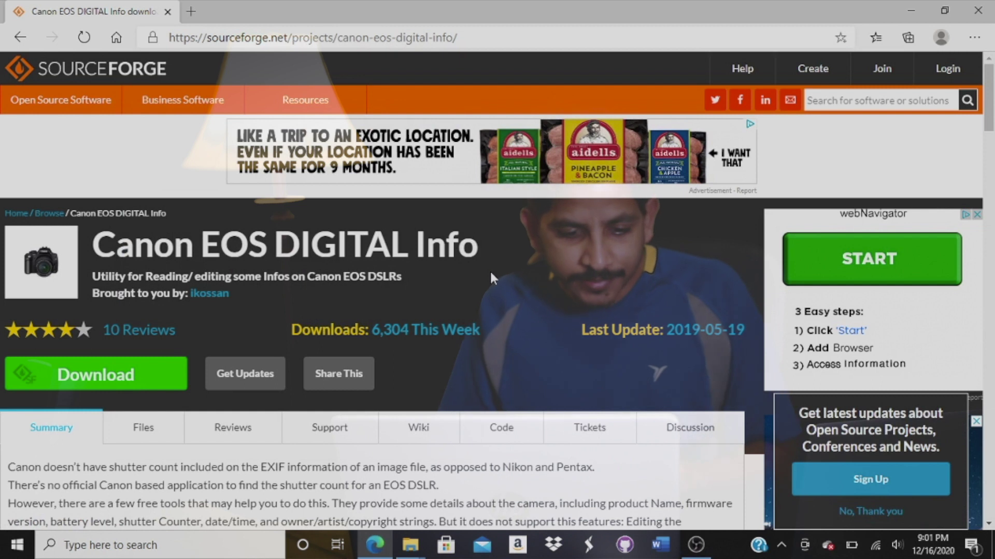
scroll(119, 246, down, 2)
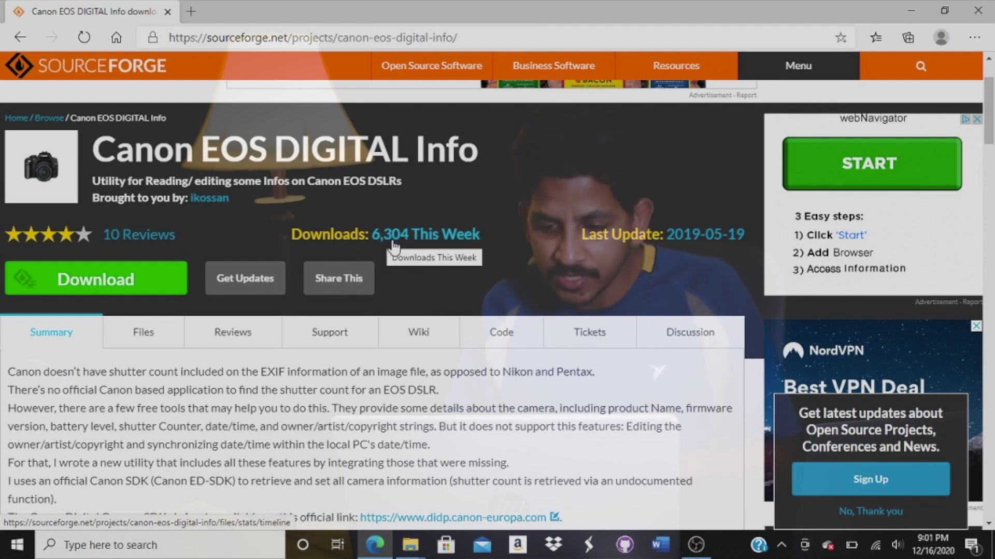
click(129, 283)
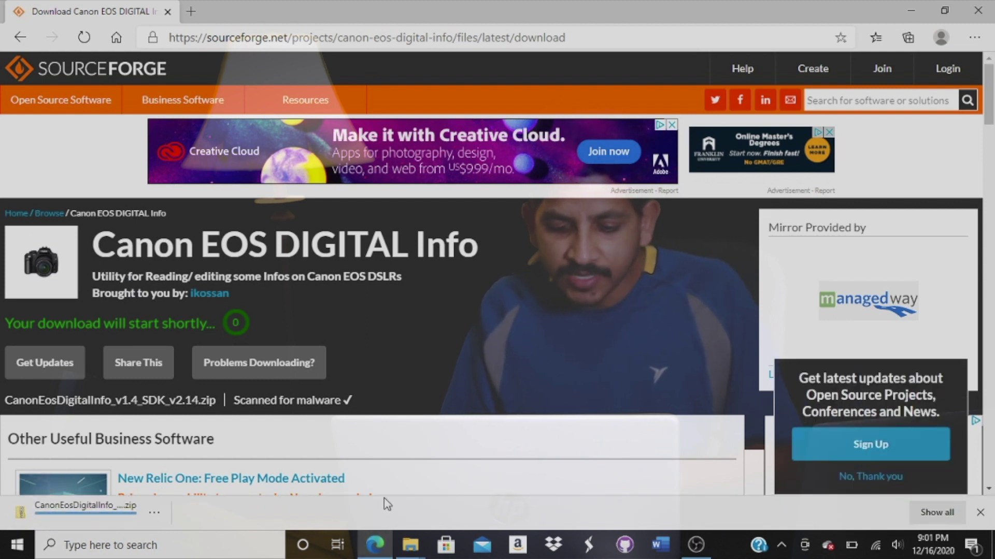
In Downloads, Extract All the CanonEosDigitalInfo_v1.4_SDK_v2.14 (1) zip into its suggested folder
mouse_move(414, 549)
click(487, 472)
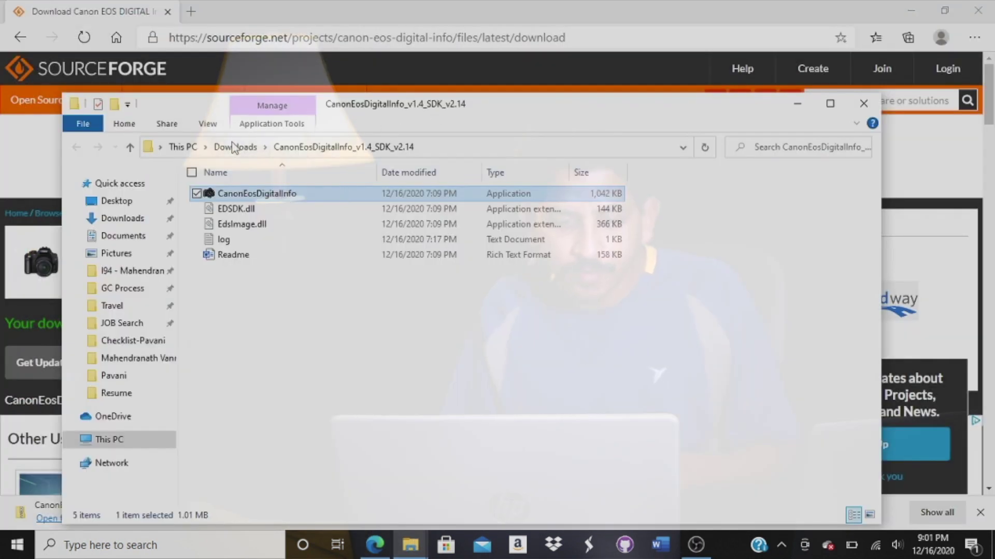
click(236, 146)
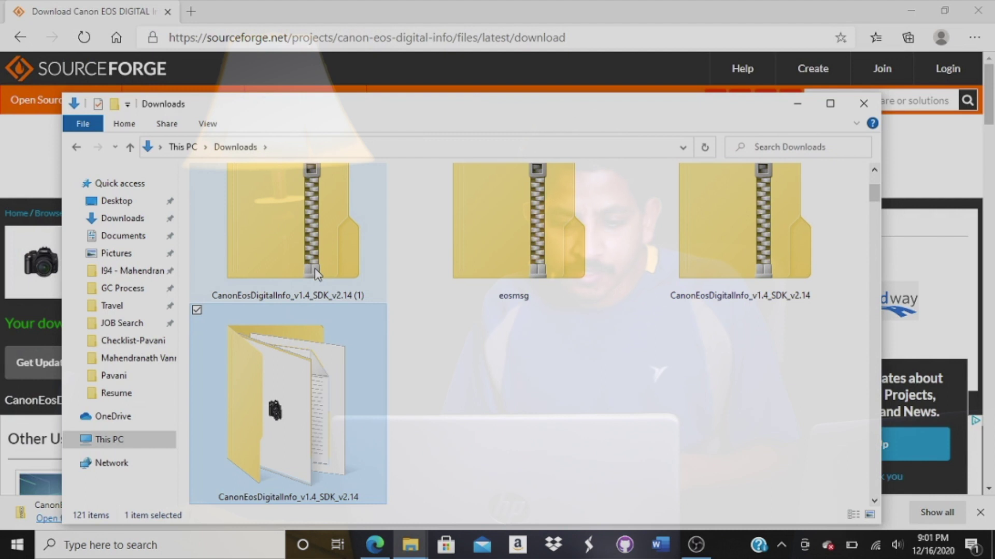
click(301, 217)
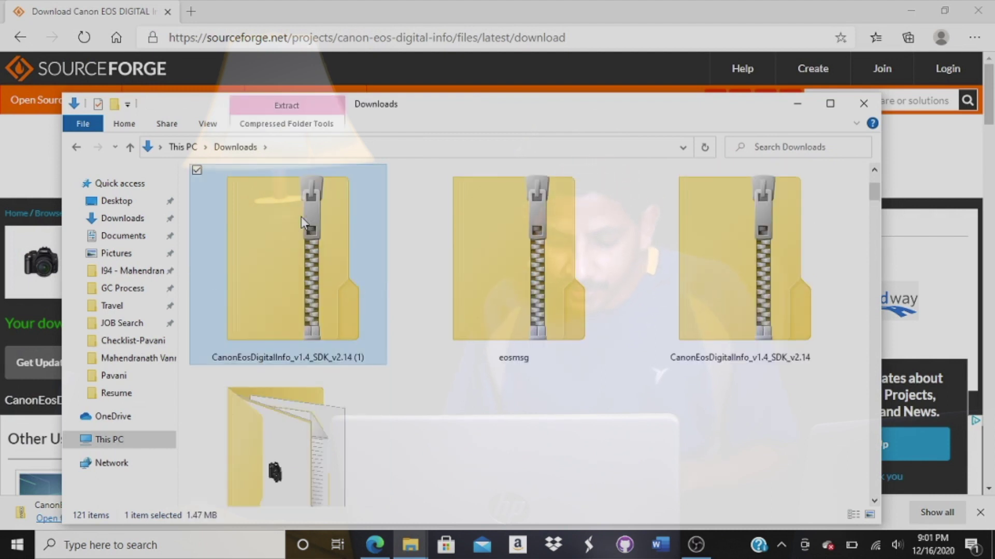
right_click(301, 219)
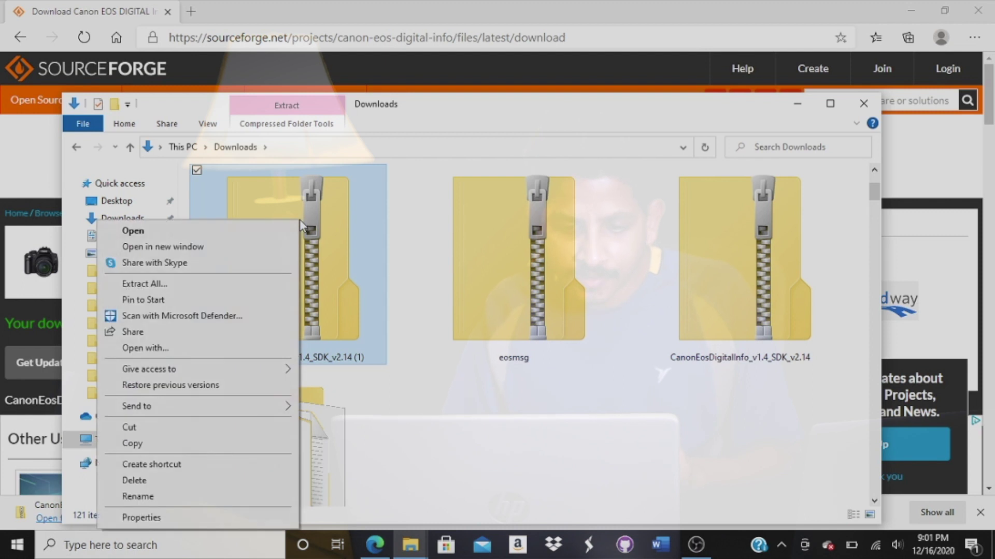
click(159, 285)
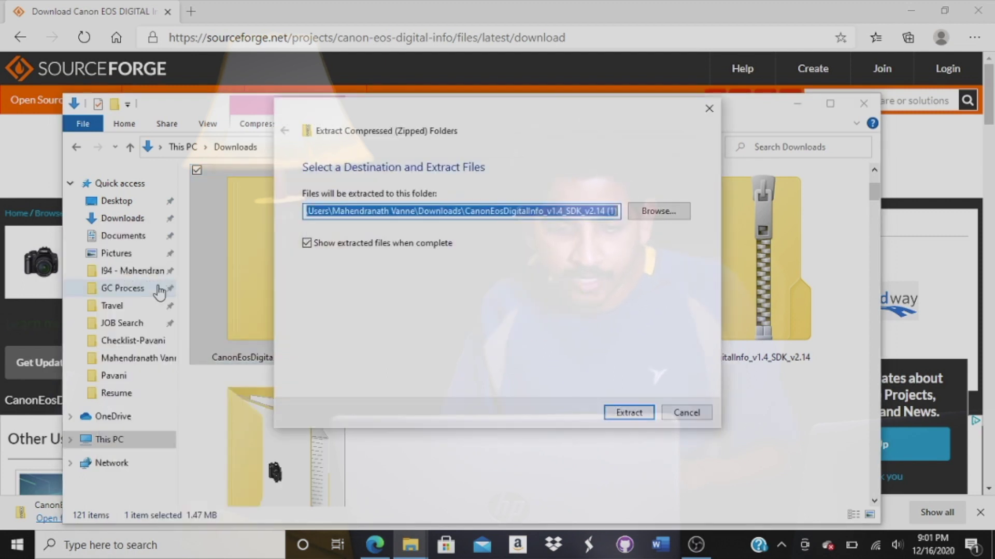
click(638, 413)
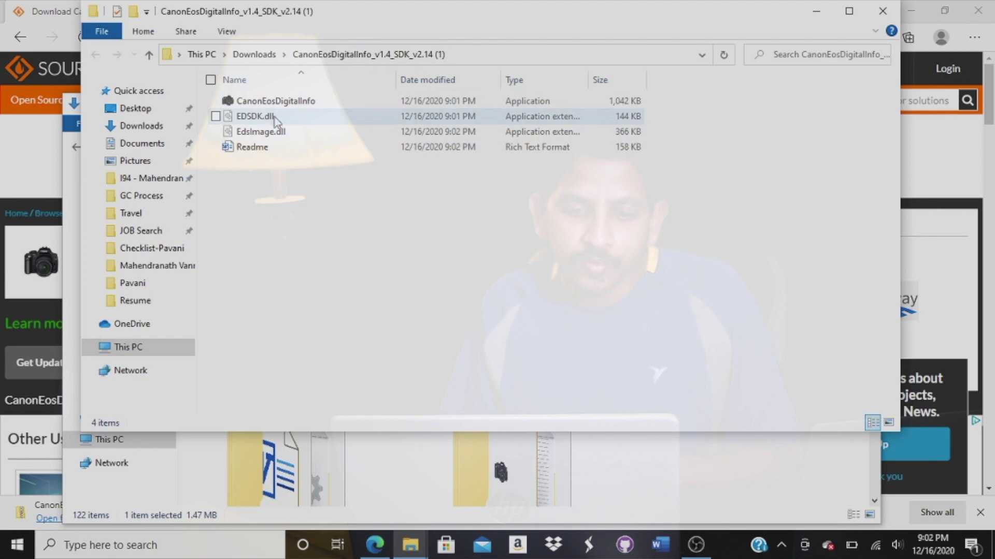
Run CanonEosDigitalInfo.exe from the extracted folder, bringing up the Camera Not Connected window
click(263, 149)
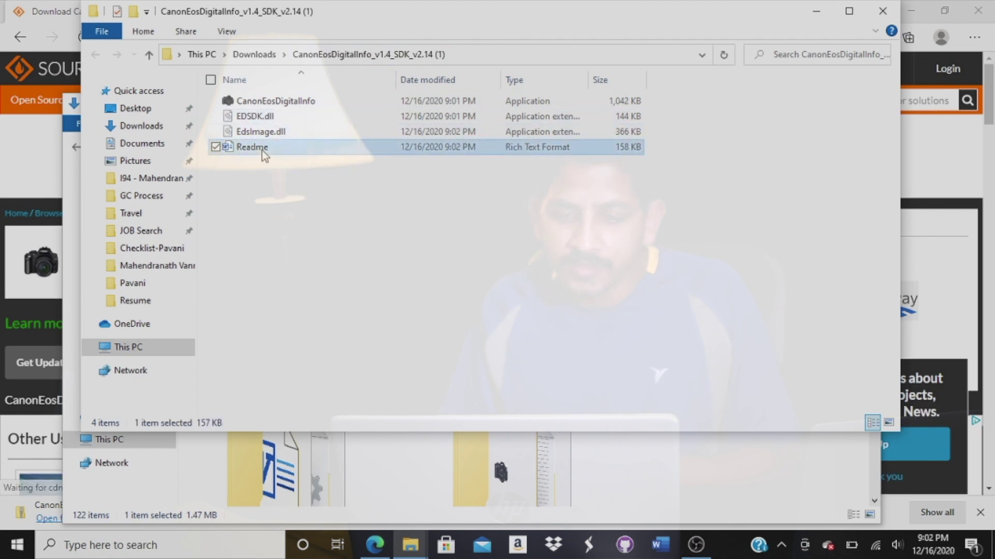
click(289, 101)
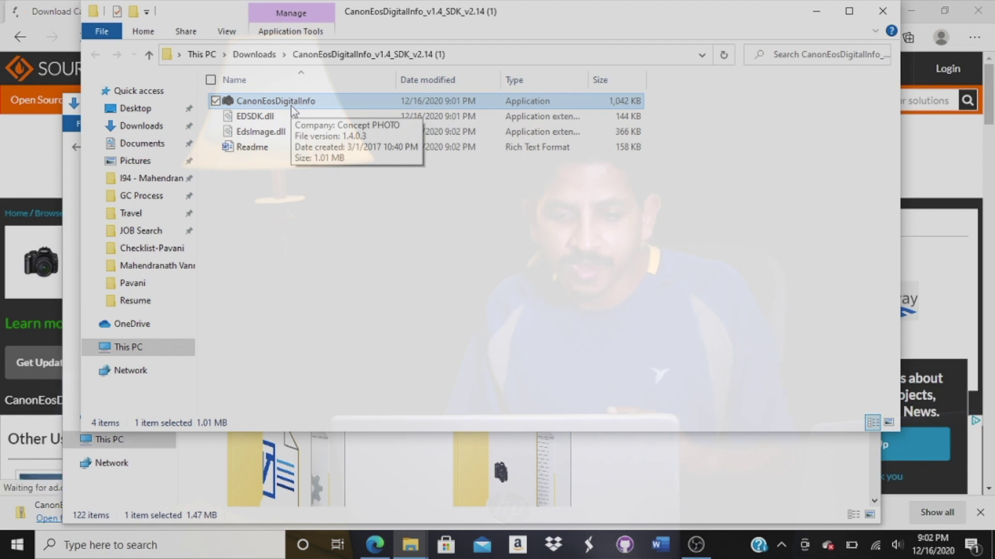
double_click(294, 103)
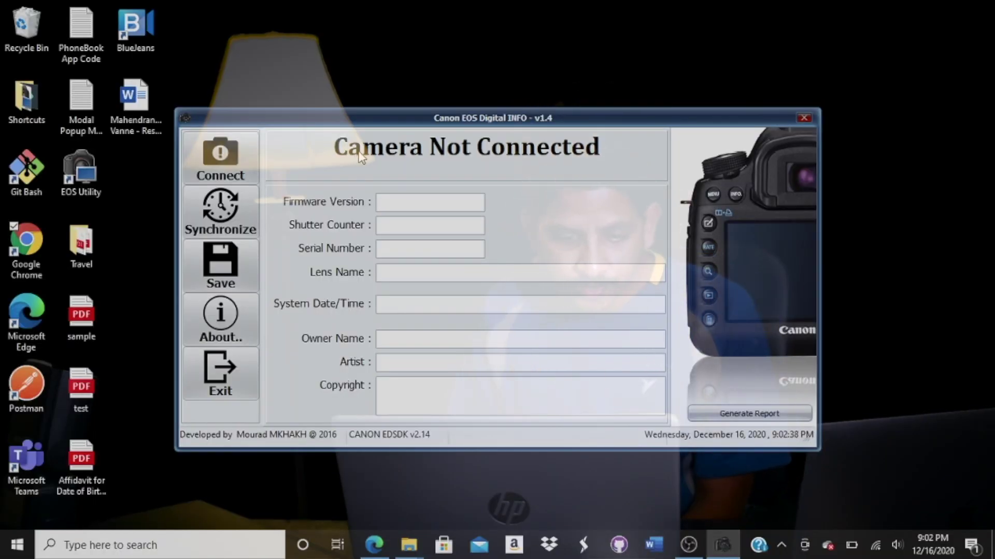
Open the About dialog and drag it up to the top of the screen
click(220, 333)
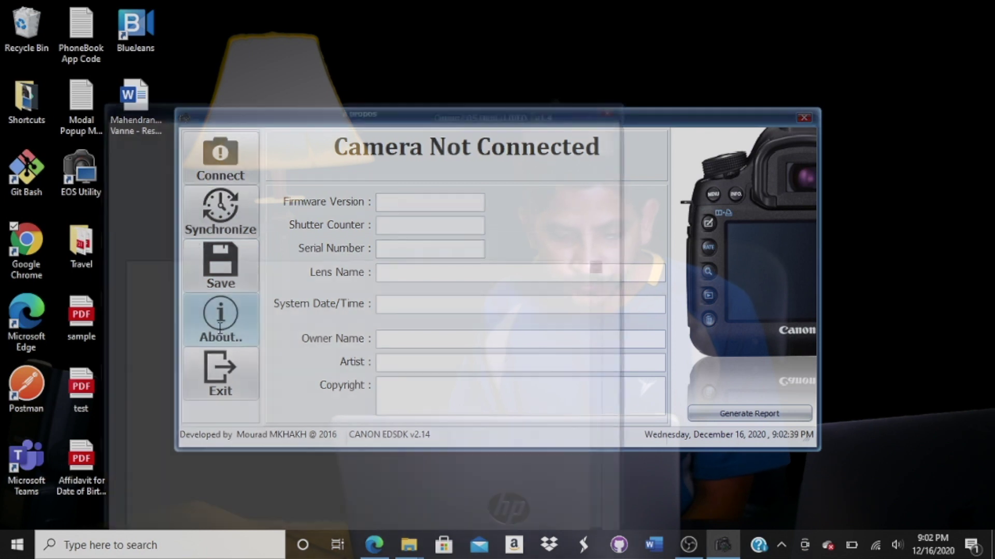
scroll(373, 354, down, 4)
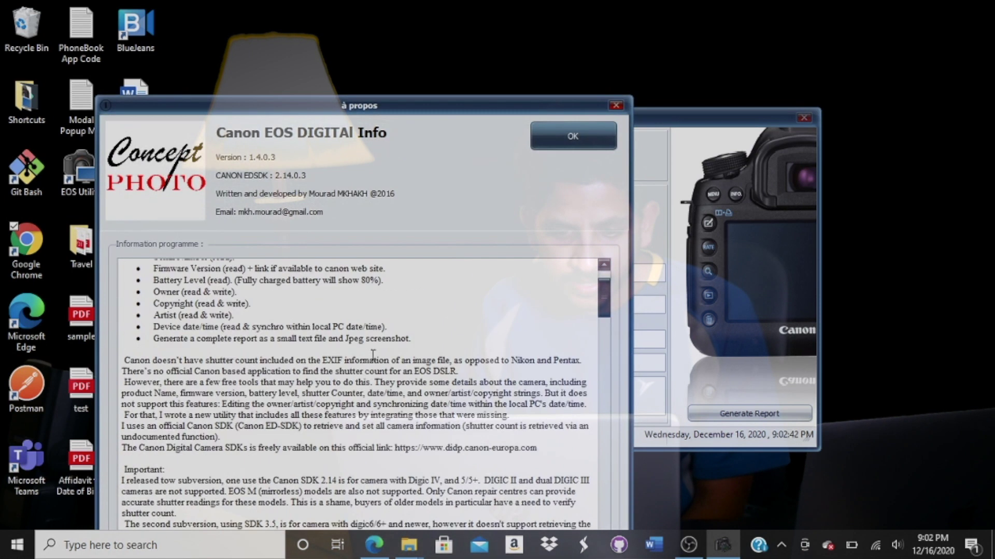
drag(518, 107, 529, 25)
Scroll through the program information and highlight the Supported Cameras heading
scroll(437, 262, down, 6)
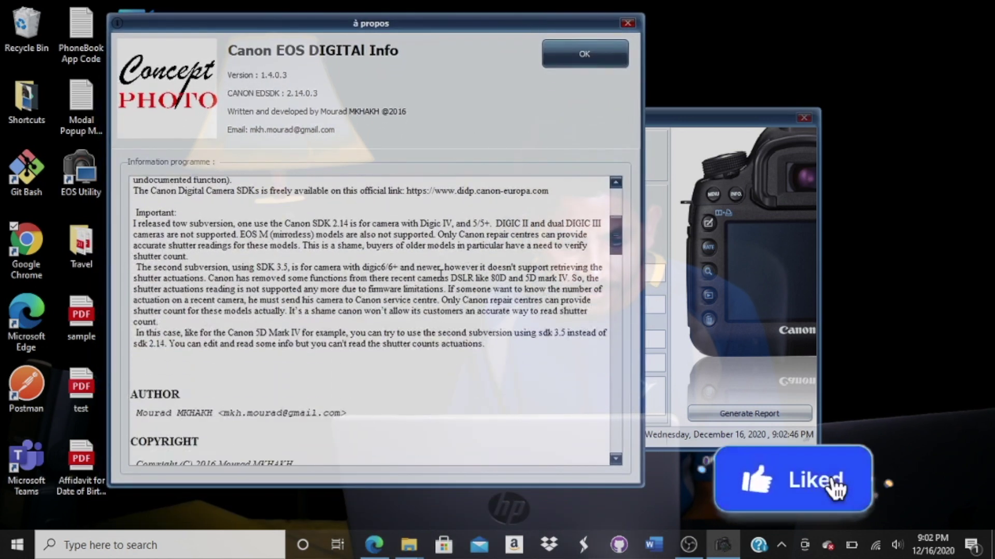
scroll(440, 275, down, 2)
scroll(440, 275, down, 1)
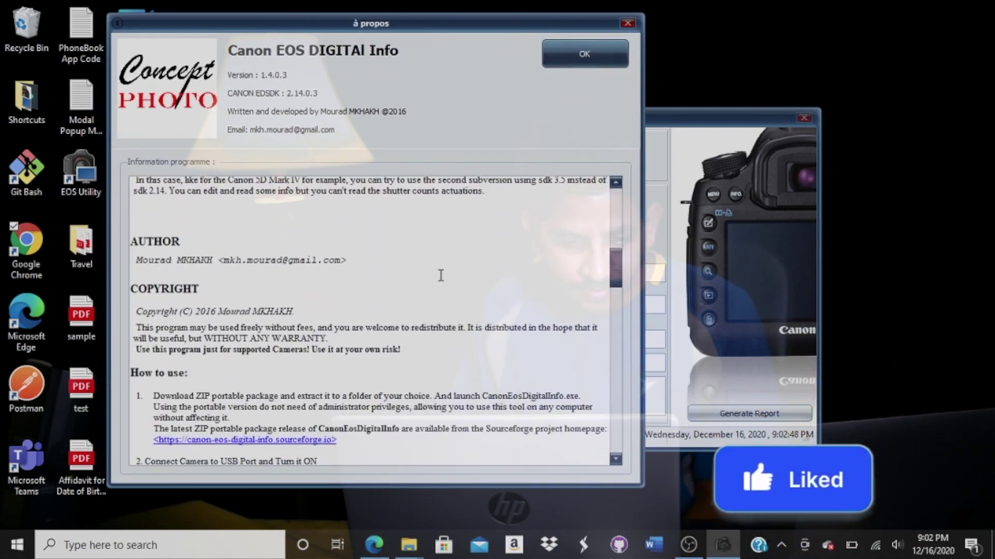
scroll(326, 363, down, 6)
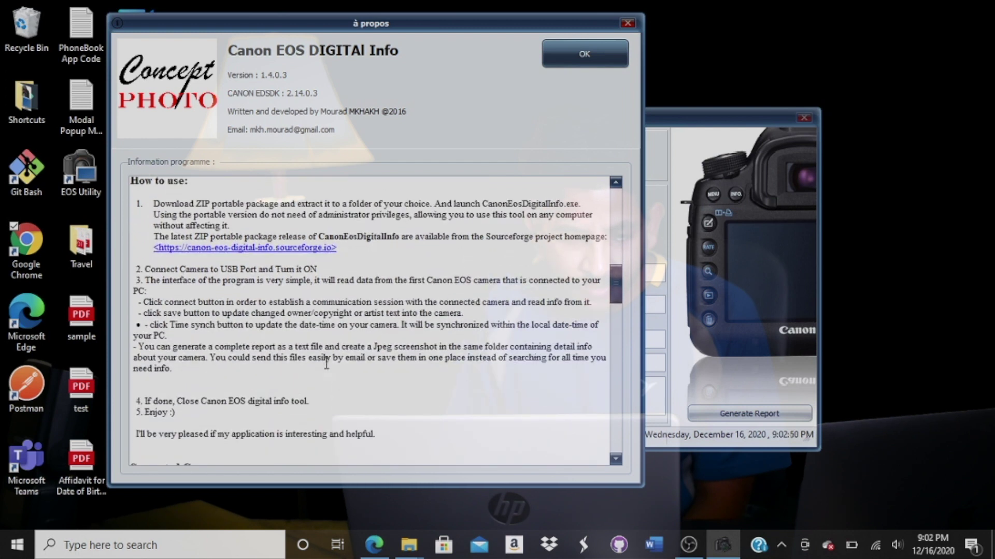
scroll(326, 363, down, 7)
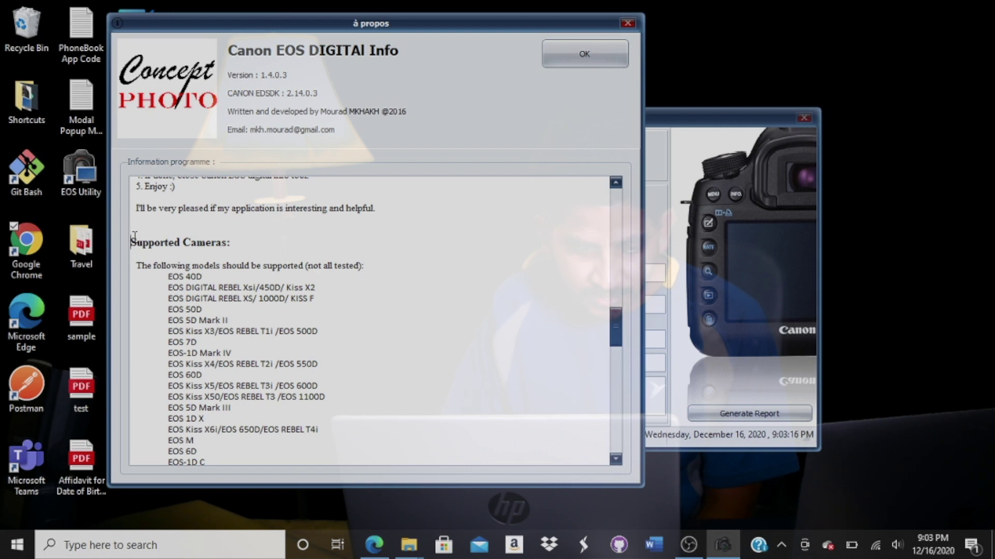
drag(133, 237, 224, 249)
click(259, 254)
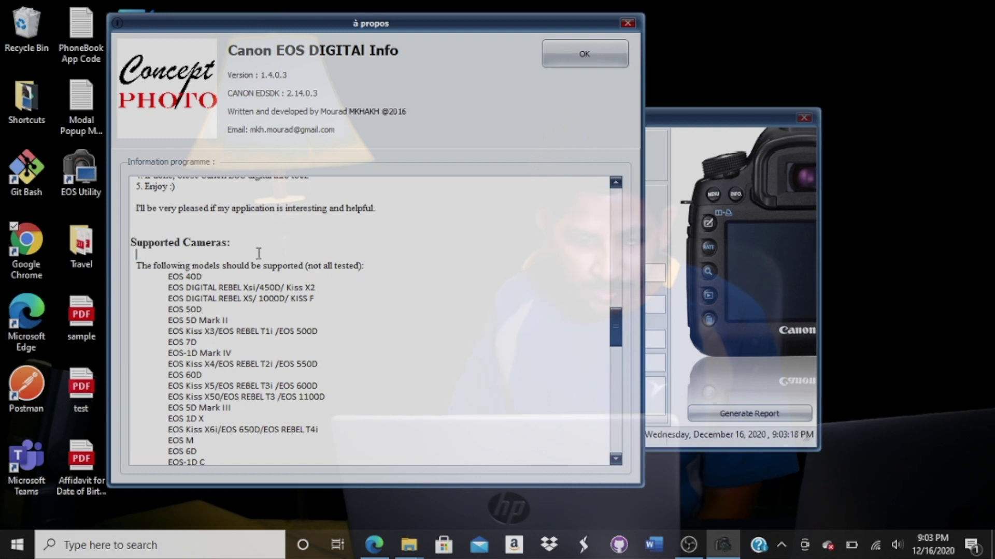
scroll(250, 336, down, 1)
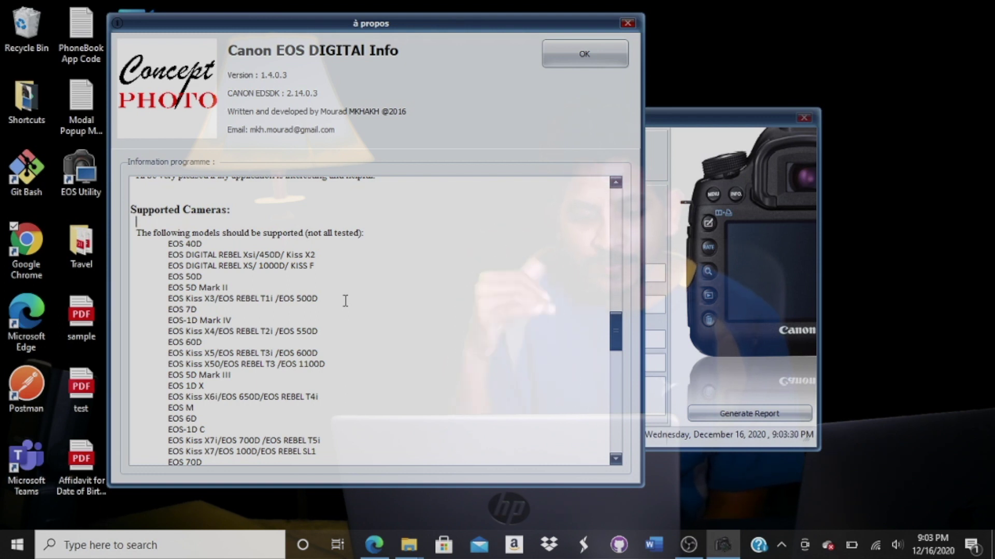
scroll(345, 301, down, 2)
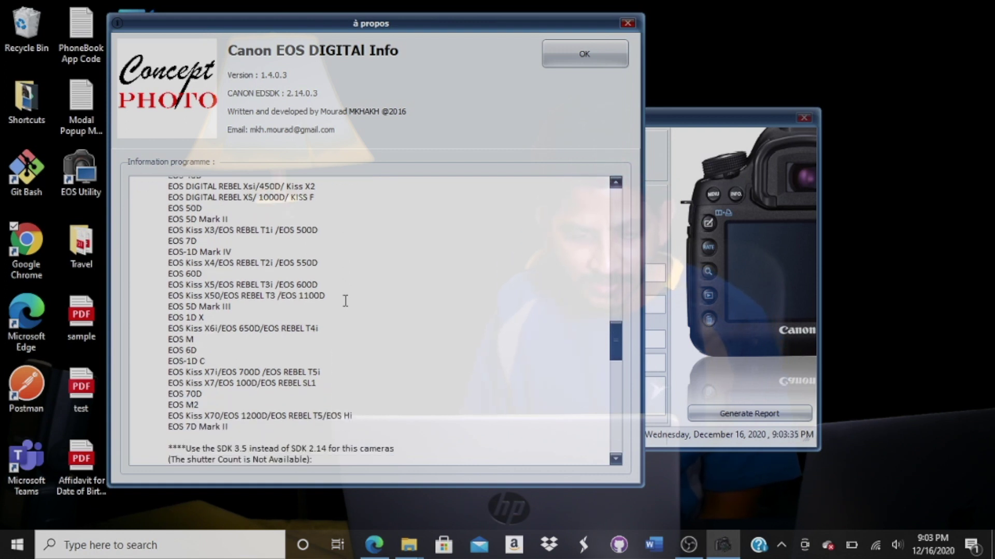
scroll(207, 226, up, 1)
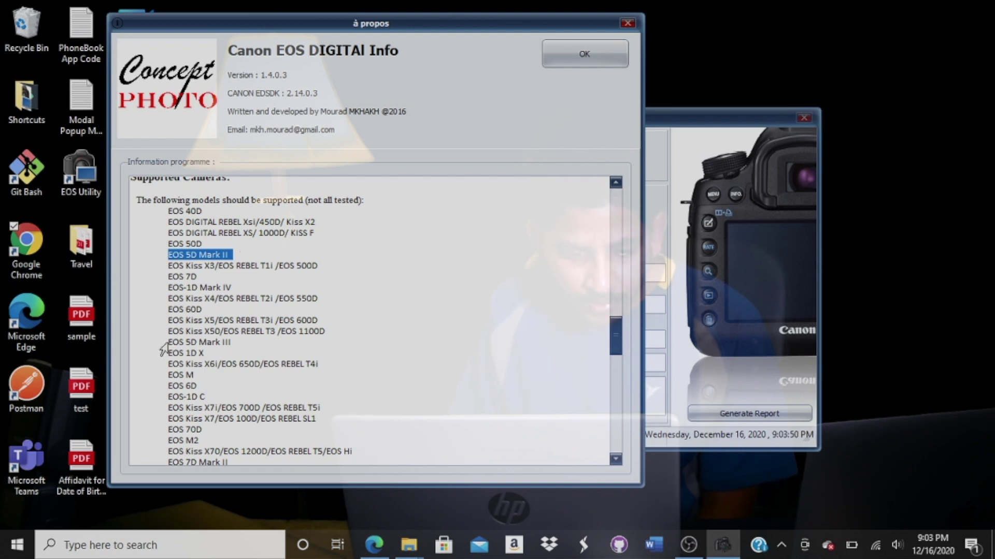
drag(168, 342, 273, 349)
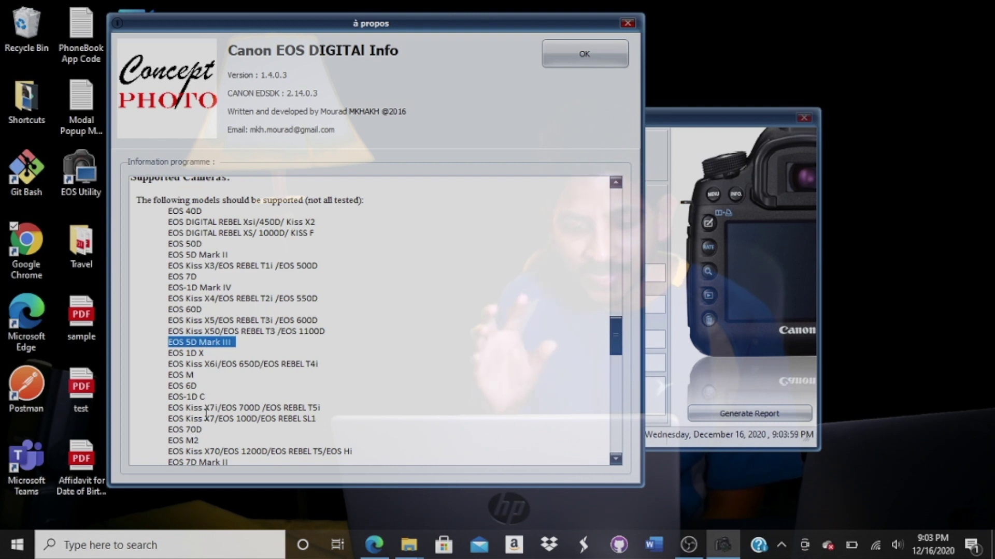
scroll(175, 352, down, 2)
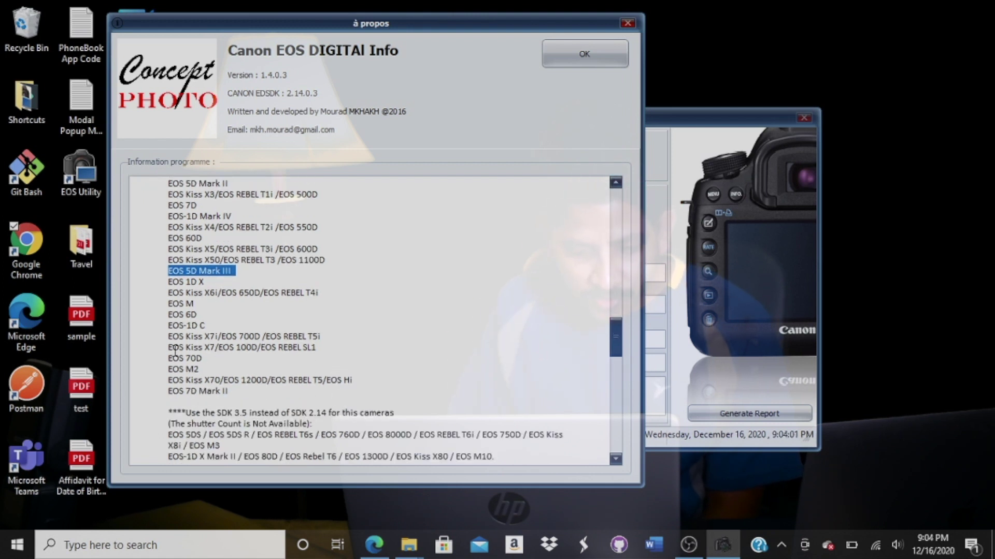
drag(169, 358, 214, 361)
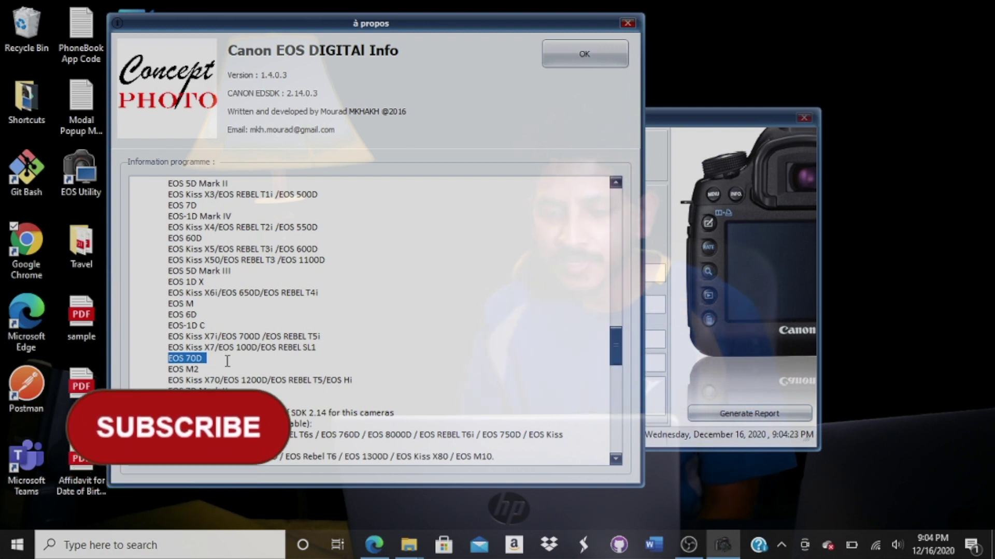
scroll(181, 322, down, 15)
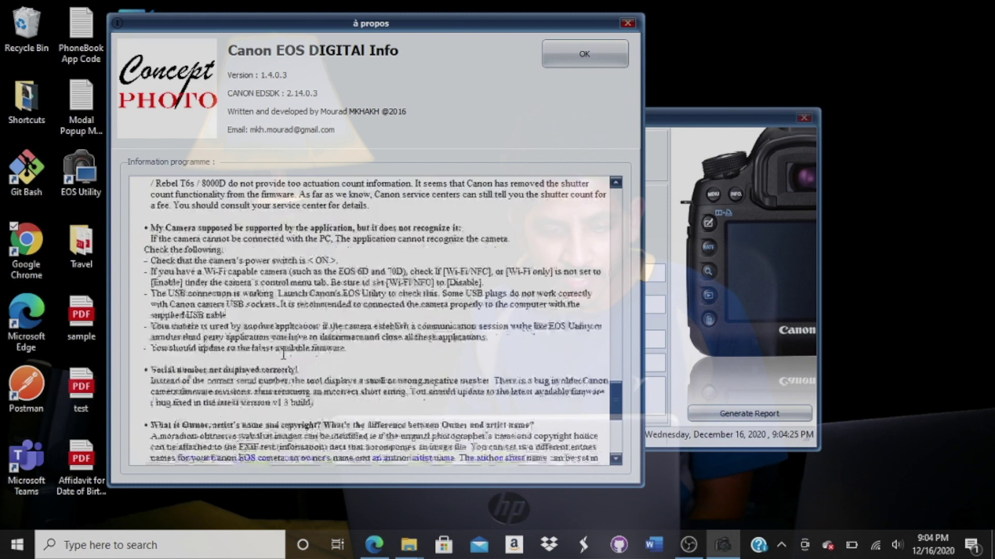
Close the About dialog to return to the Camera Not Connected main window
click(628, 24)
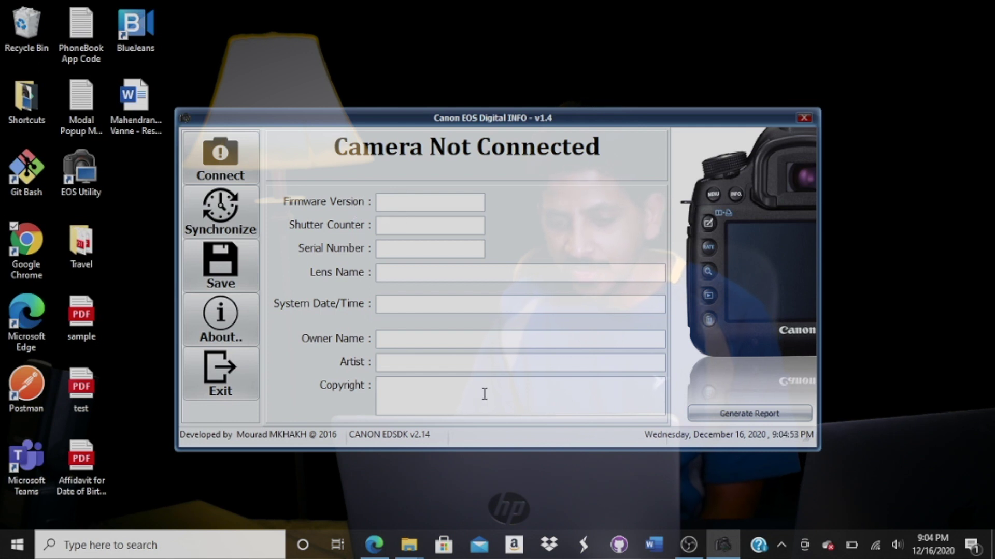
click(731, 414)
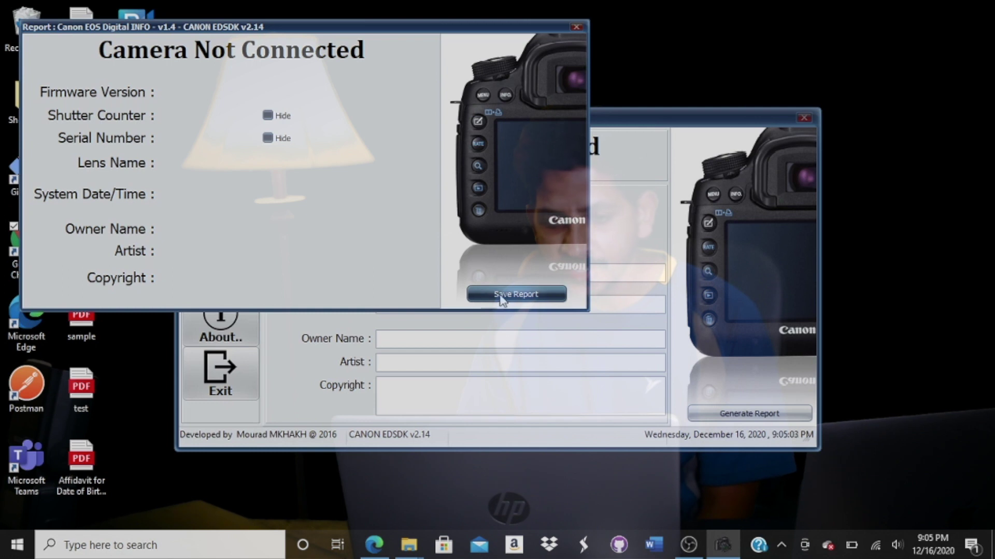
click(573, 26)
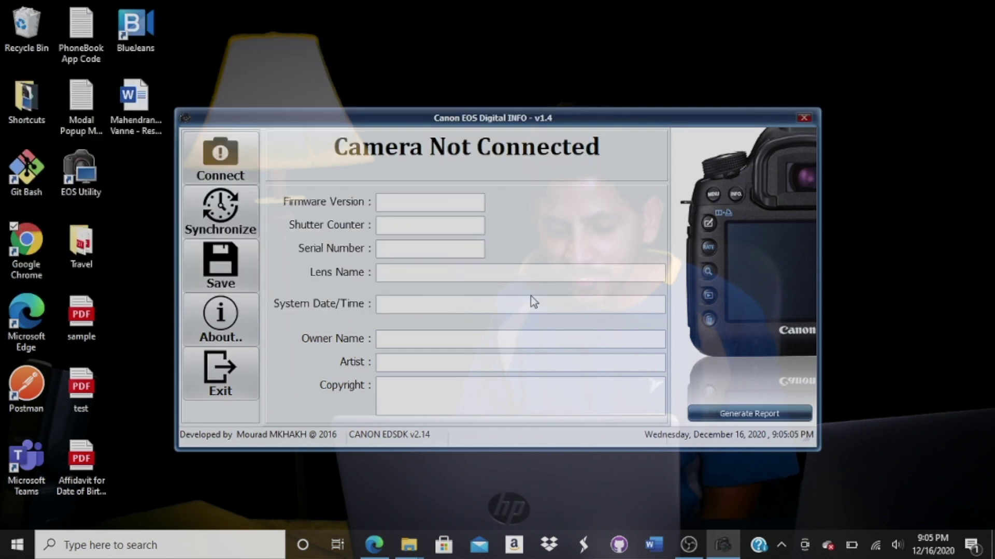